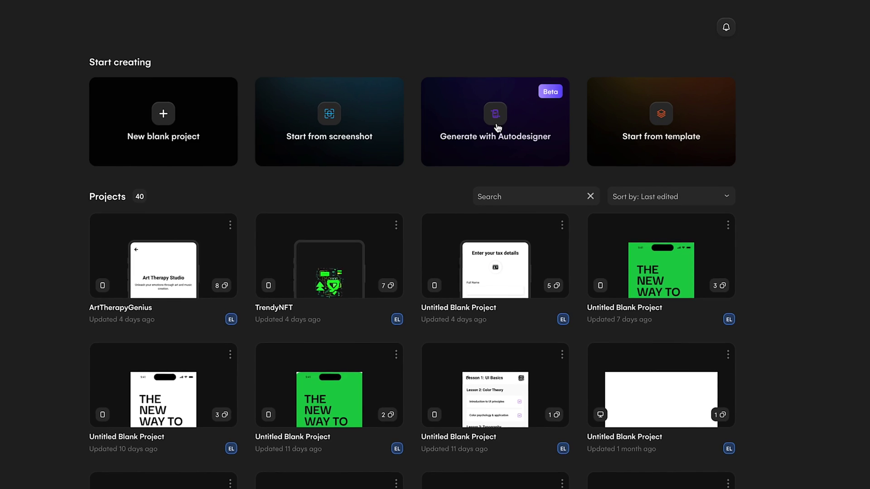
# - Start a mobile Autodesigner project for an art therapy app turning users' feelings into artwork and music, with accounts for saving favorites, in a soft design style
pyautogui.click(495, 128)
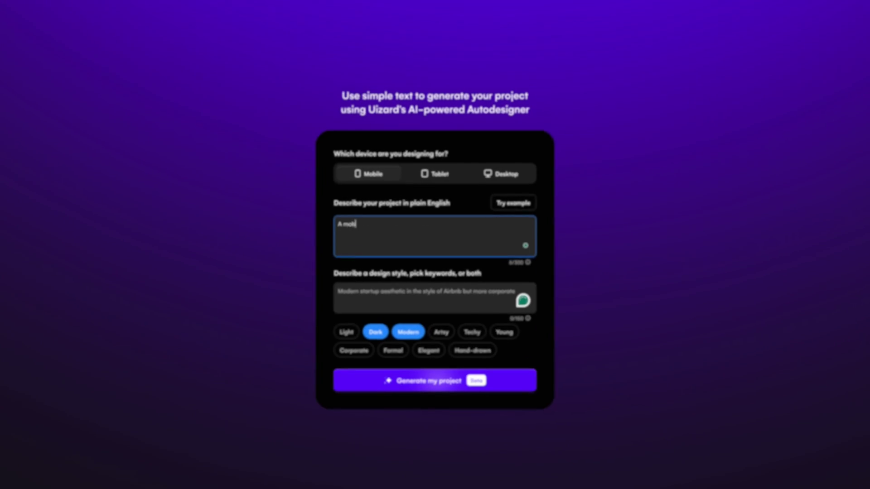
pyautogui.write('ile app for art therapy, user should be able to inpit')
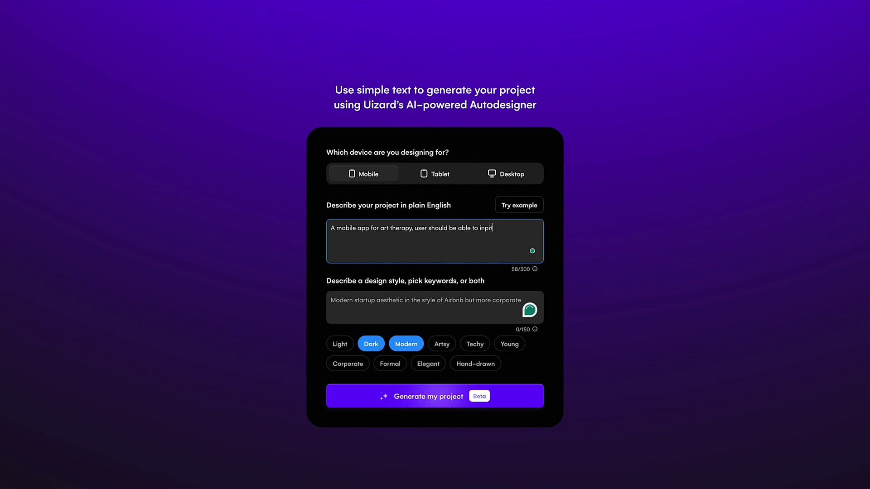
pyautogui.write('prompt about how they are feeling and the app should generate artwork and music to')
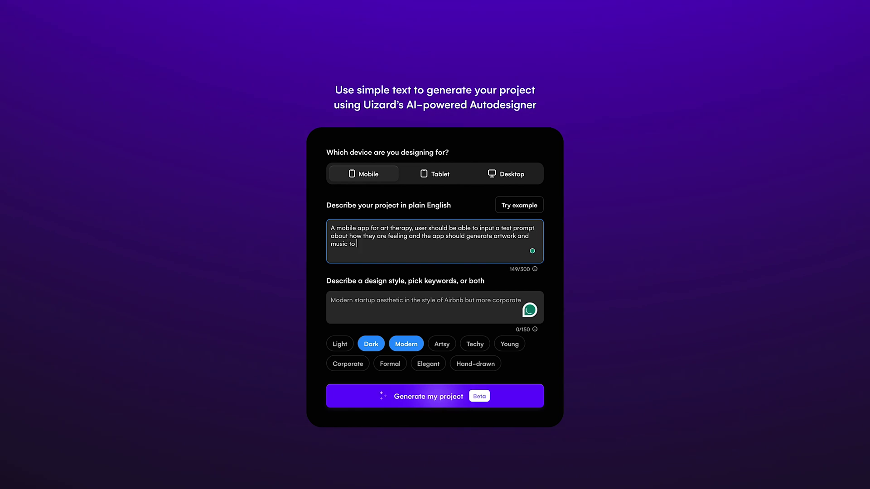
pyautogui.write('any negative emotions. There should also me an account so they can save their favorites.')
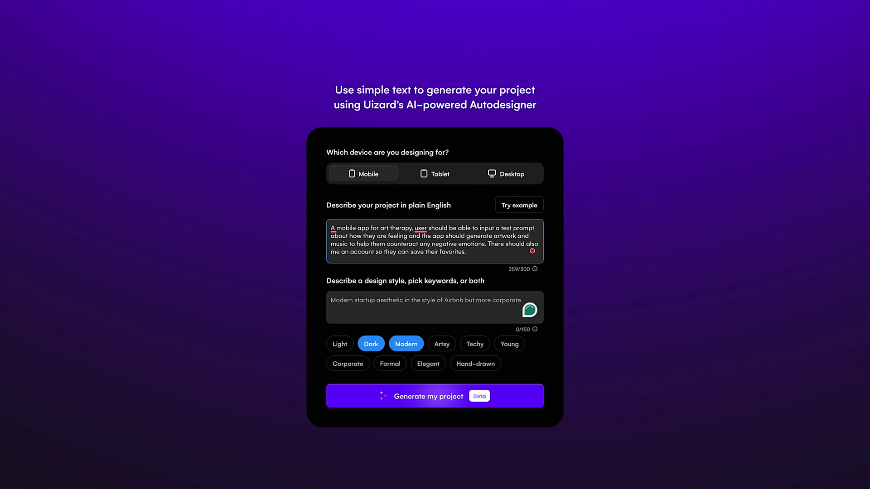
pyautogui.click(404, 298)
pyautogui.write('soft,')
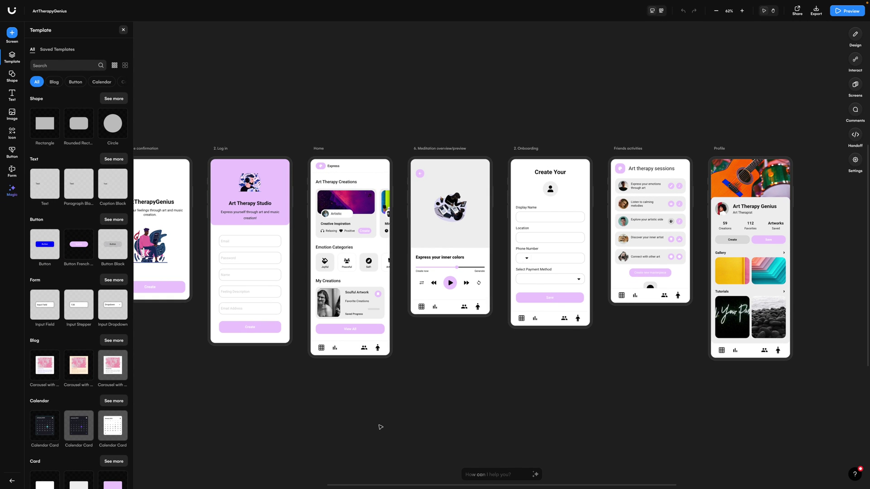
# - Change the title on the phone confirmation screen to "Art Therapy Studio"
pyautogui.hscroll(3, 381, 427)
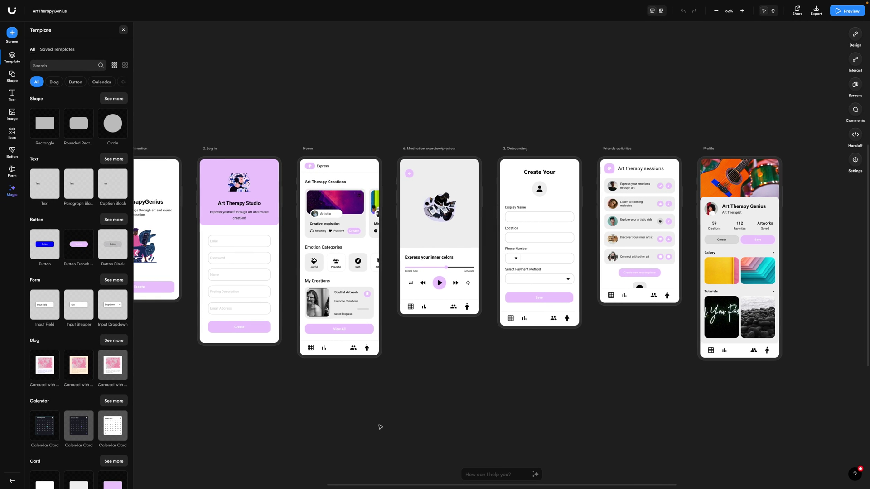
pyautogui.hscroll(2, 380, 427)
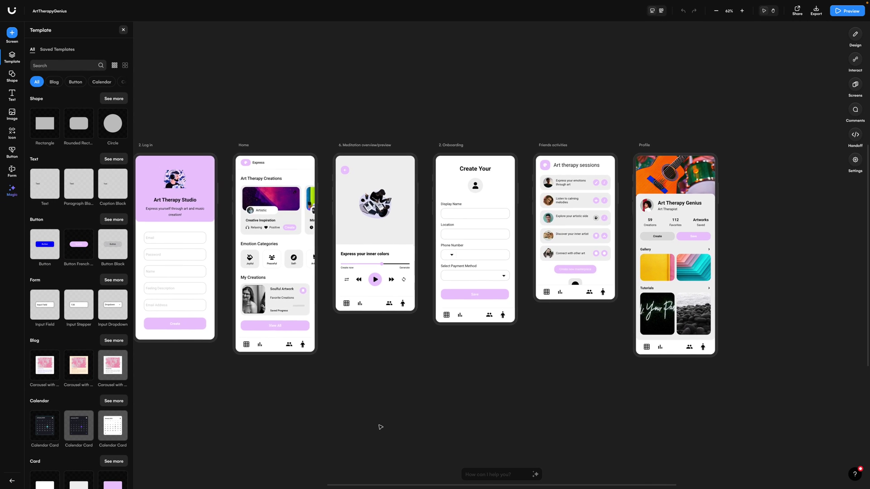
pyautogui.hscroll(3, 381, 427)
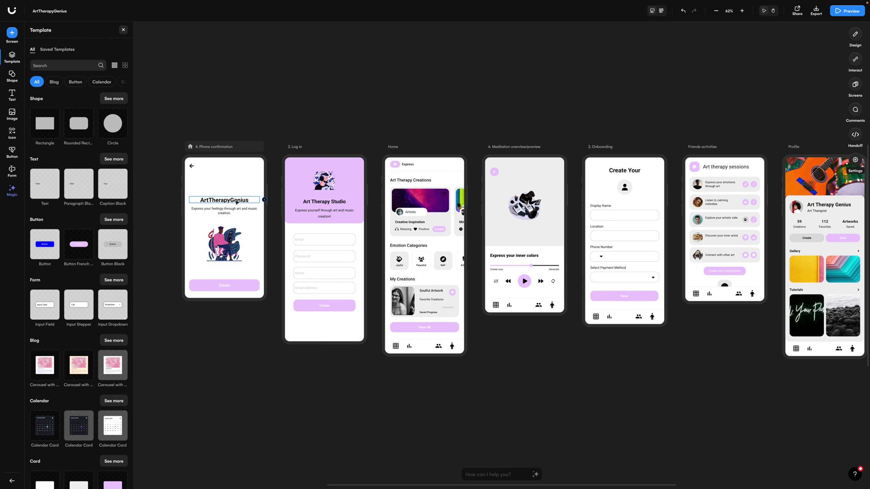
pyautogui.doubleClick(236, 202)
pyautogui.write('Art Ther')
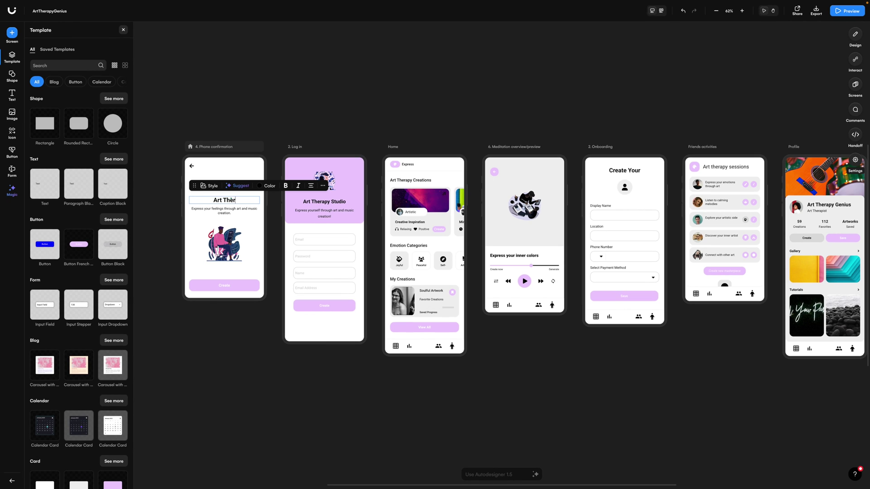
pyautogui.write('apy Studio')
# - Change the heading on the log in screen to "Create Your Account"
pyautogui.doubleClick(324, 202)
pyautogui.write('Create Your Account')
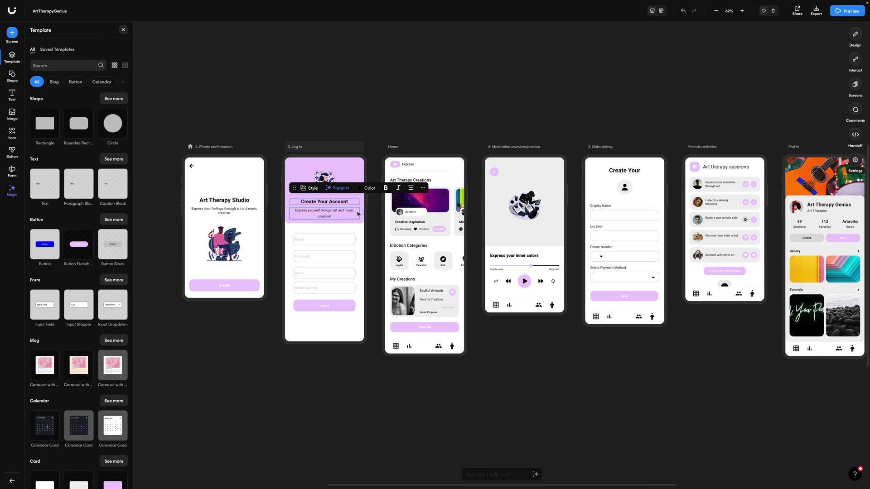
pyautogui.click(578, 371)
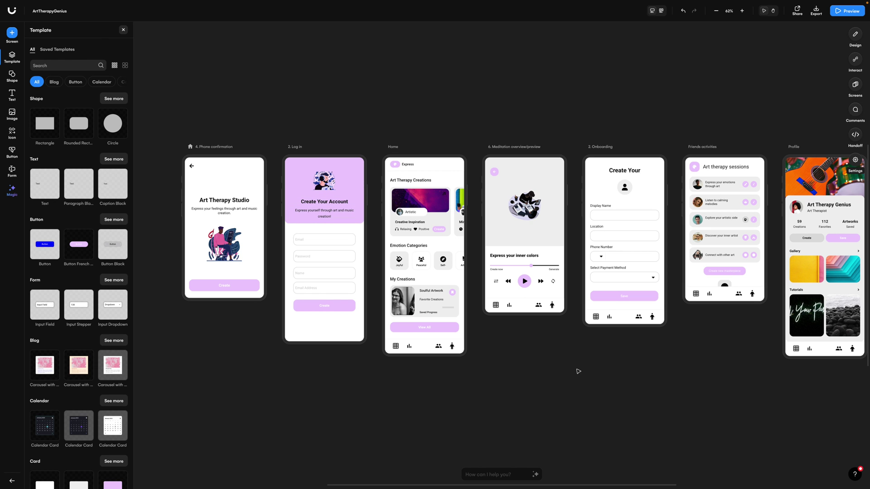
# - Move the Email Address field up on the account form and shift the Home and meditation screens right beside the Friends activities screen
pyautogui.click(317, 290)
pyautogui.moveTo(317, 292); pyautogui.dragTo(319, 272)
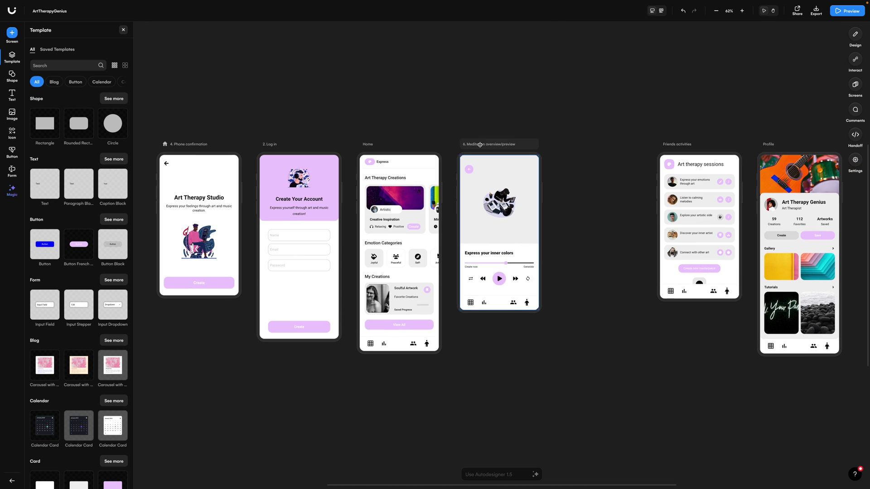
pyautogui.moveTo(364, 145); pyautogui.dragTo(476, 144)
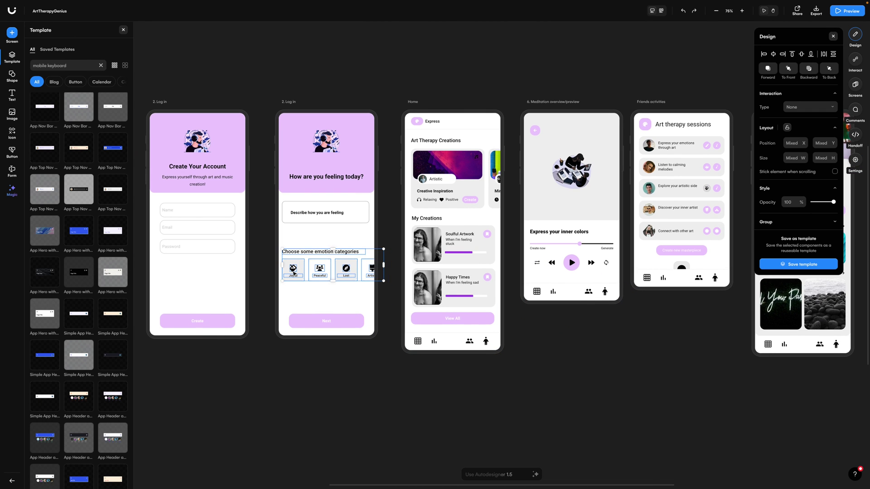
# - Nudge the emotion categories section slightly to the right on the "How are you feeling today?" screen
pyautogui.moveTo(294, 272); pyautogui.dragTo(298, 271)
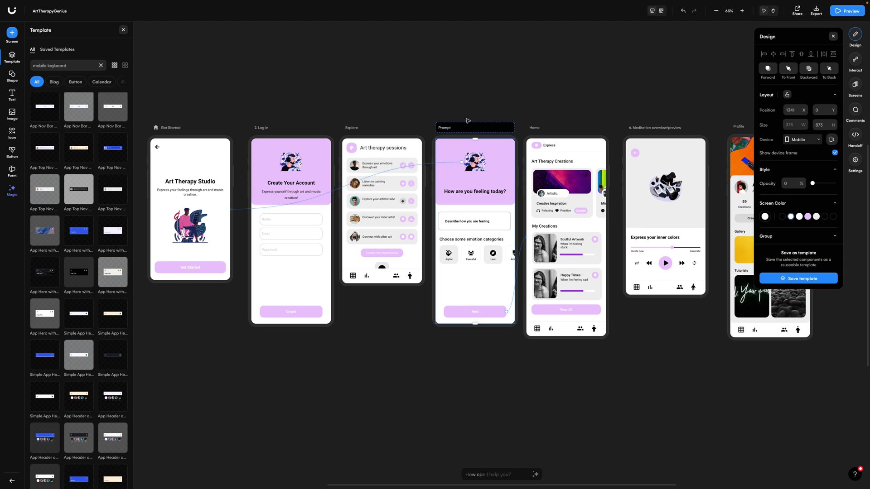
pyautogui.click(477, 114)
pyautogui.hscroll(5, 477, 113)
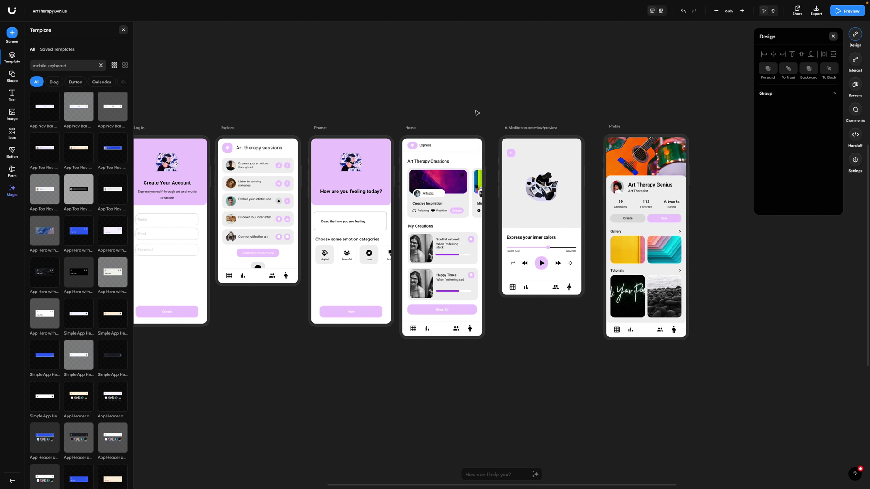
pyautogui.hscroll(2, 477, 113)
pyautogui.click(489, 127)
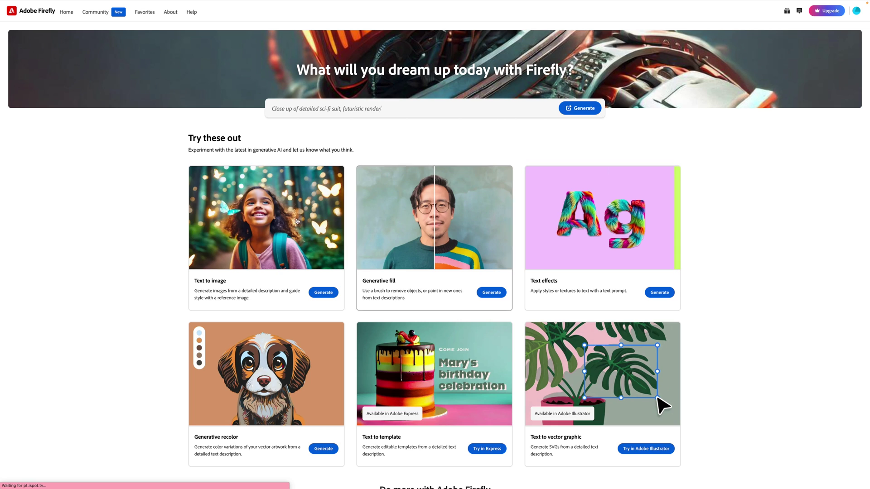
# - Switch to Adobe Firefly and submit the prompt "generate a peaceful scene with flowers and cool spring weather, something that is very meditative and relaxing"
pyautogui.moveTo(280, 233)
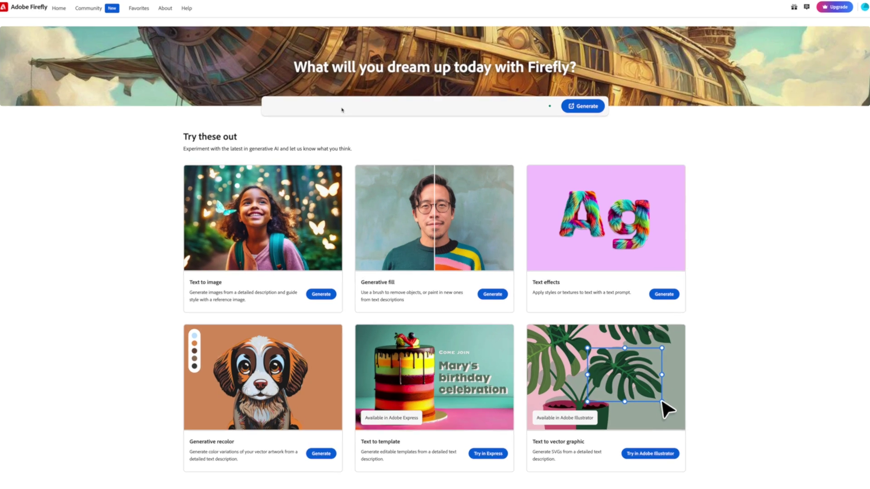
pyautogui.click(341, 109)
pyautogui.write('generate a peaceful scene with flowers and cool spring weather, something that is very meditative and relaxing')
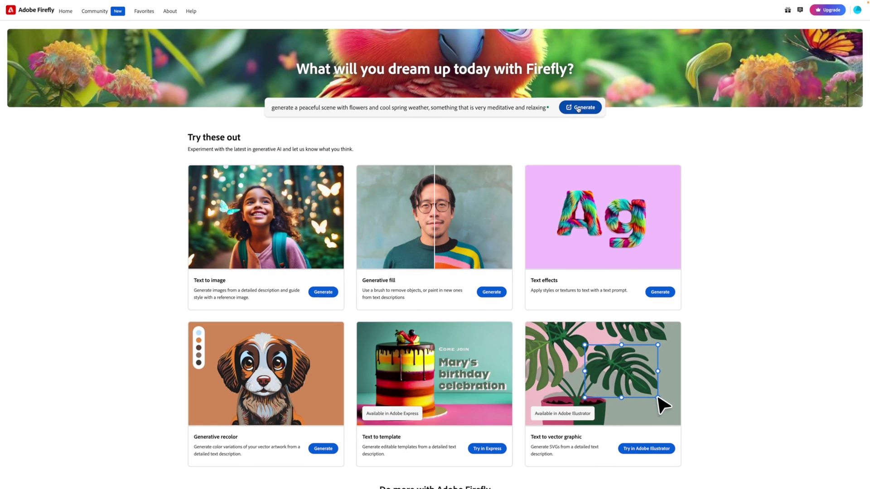
pyautogui.click(579, 108)
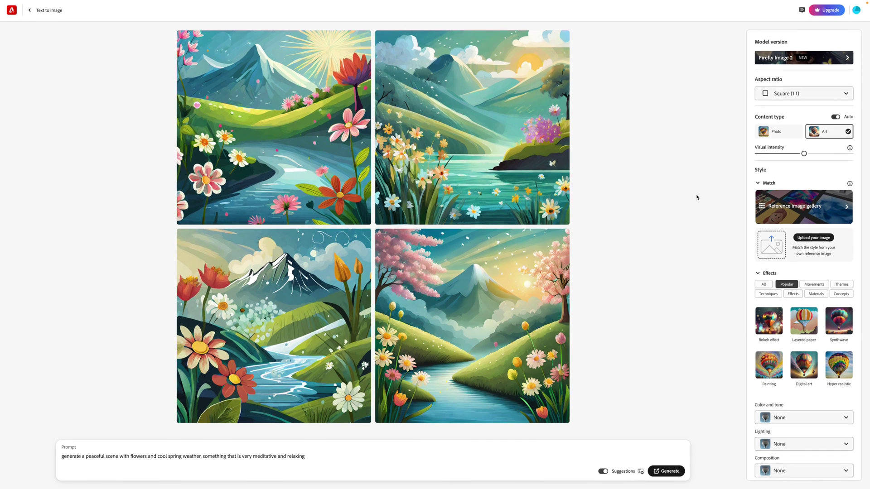
# - View the generated landscape with pink blossom trees enlarged and look through its sharing options
pyautogui.moveTo(498, 268)
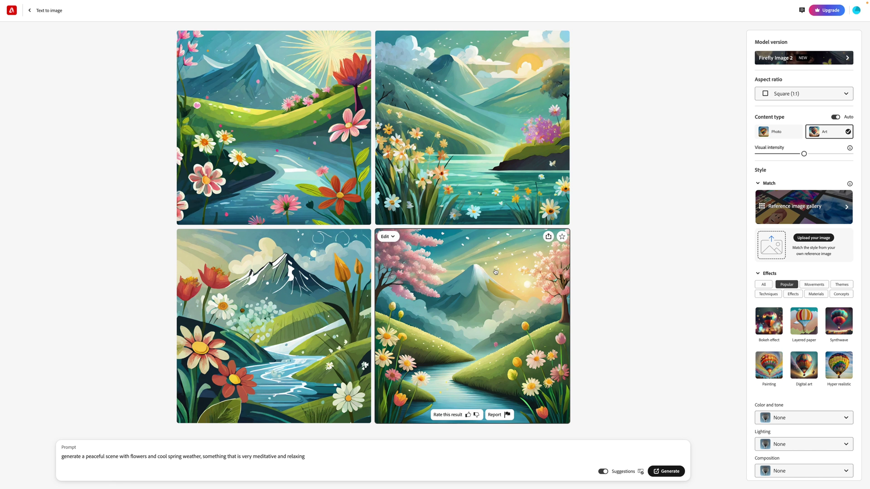
pyautogui.click(495, 276)
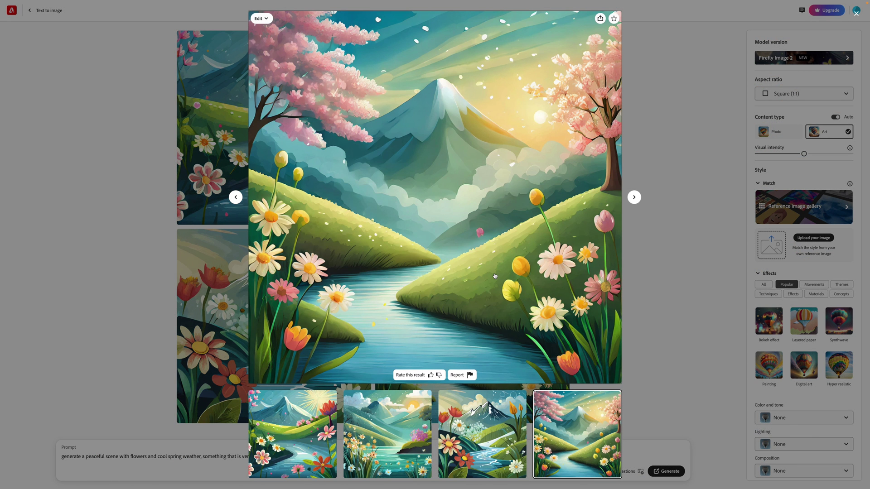
pyautogui.click(601, 18)
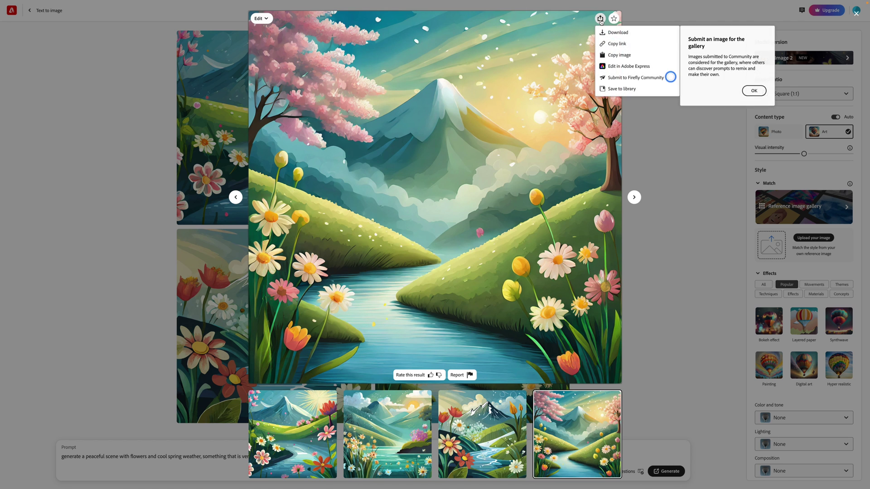
pyautogui.click(670, 383)
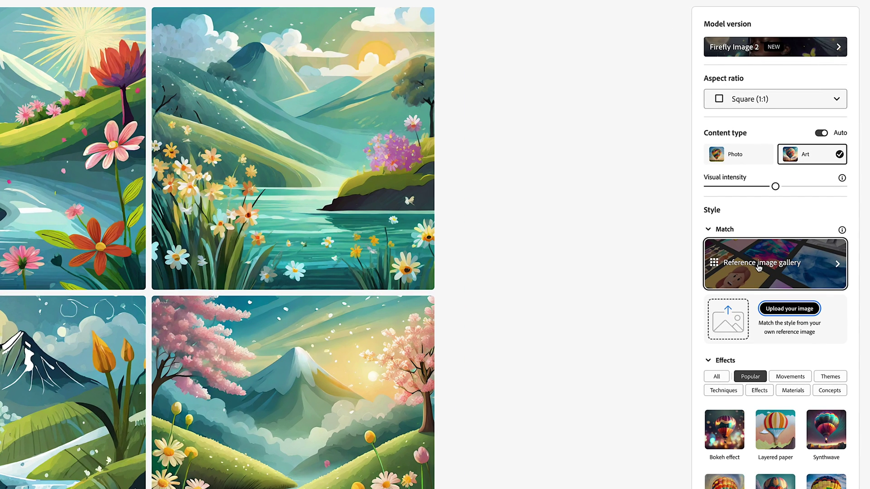
# - Regenerate the scene with the purple-pink storm cloud picture as style reference and the Bokeh effect applied
pyautogui.click(759, 267)
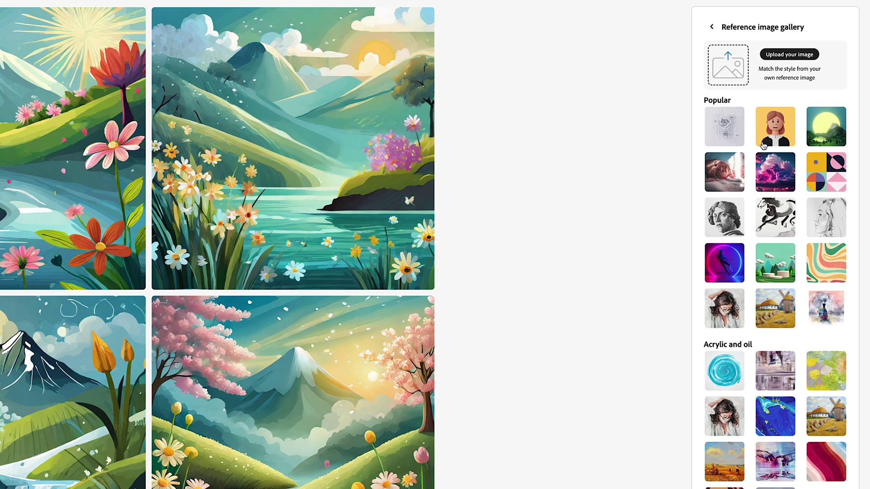
pyautogui.click(776, 173)
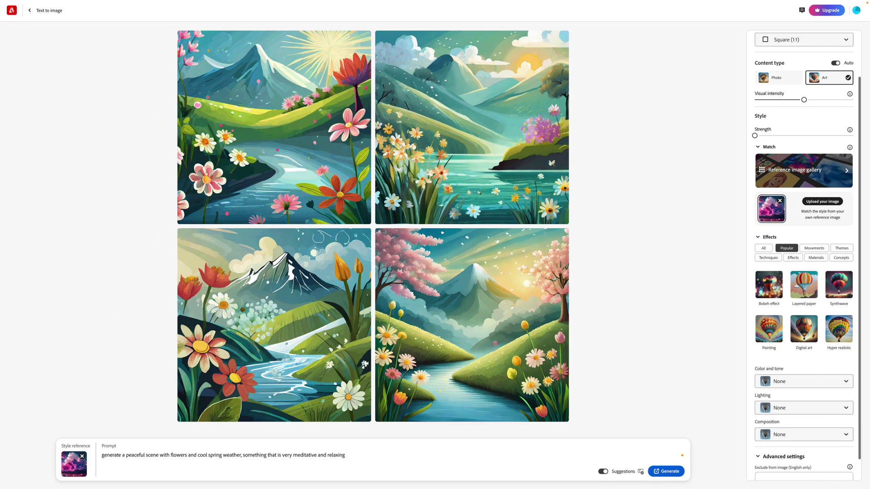
pyautogui.click(774, 287)
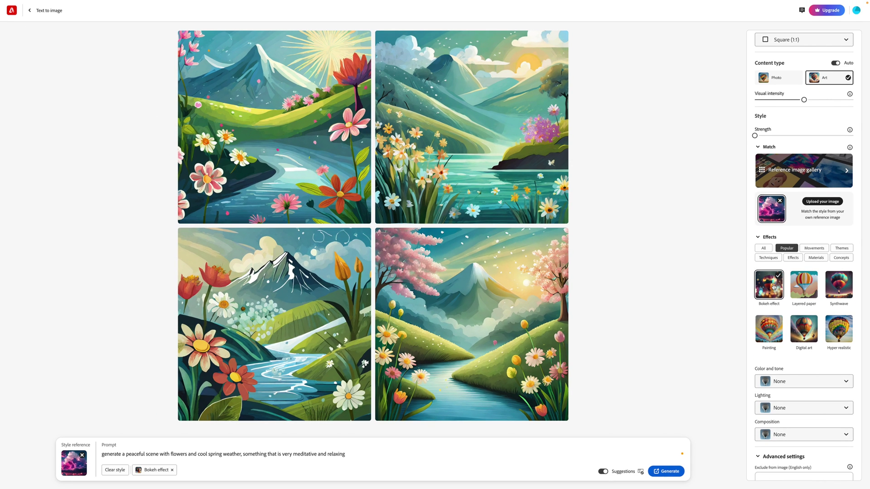
pyautogui.scroll(-1, 825, 317)
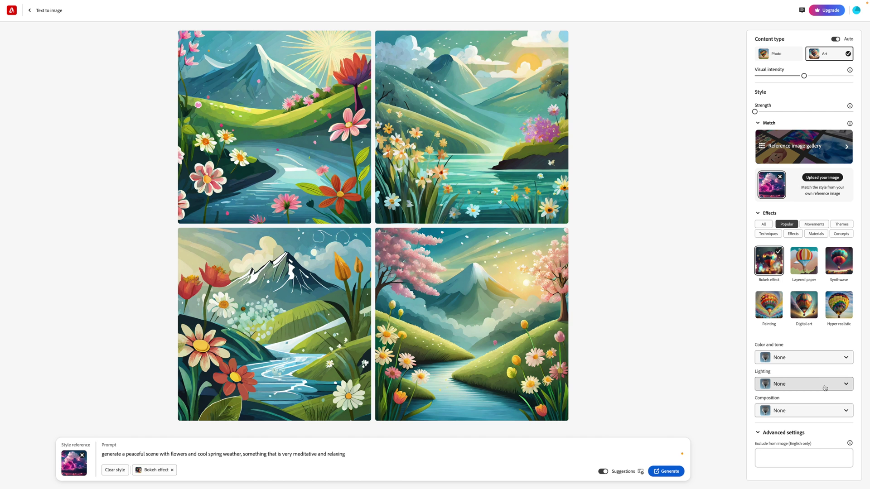
pyautogui.click(678, 473)
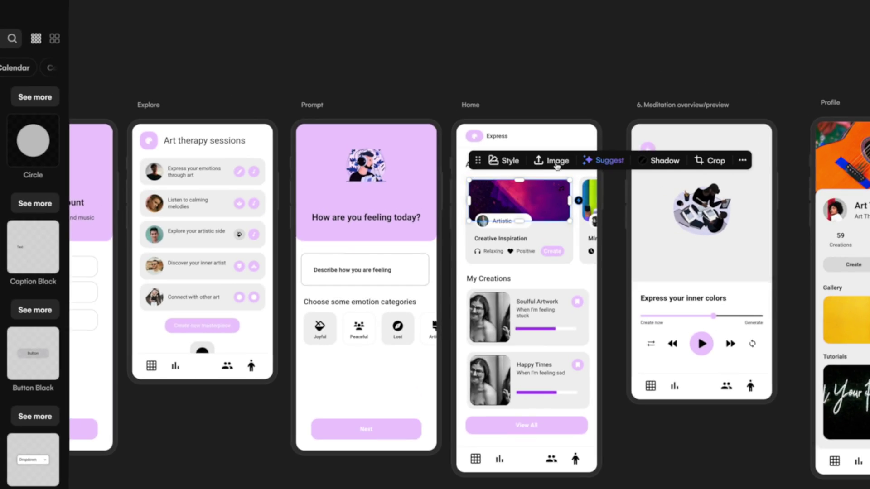
# - Switch back to Uizard and replace the pictures of the first two Art Therapy Creations cards on the Home screen with uploaded flower landscapes
pyautogui.click(523, 165)
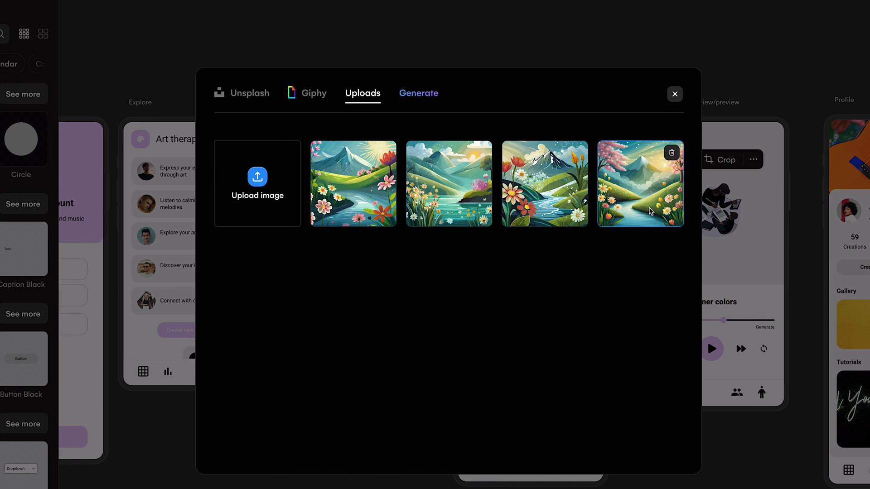
pyautogui.click(630, 199)
pyautogui.click(599, 205)
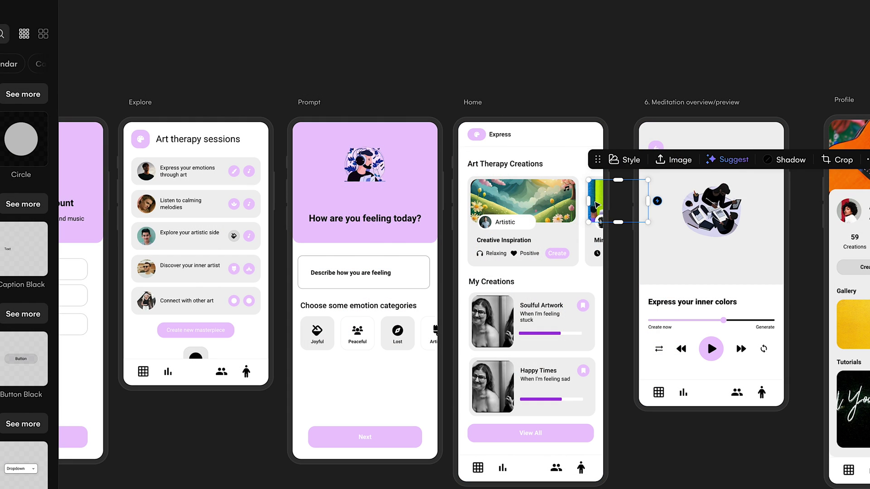
pyautogui.click(675, 160)
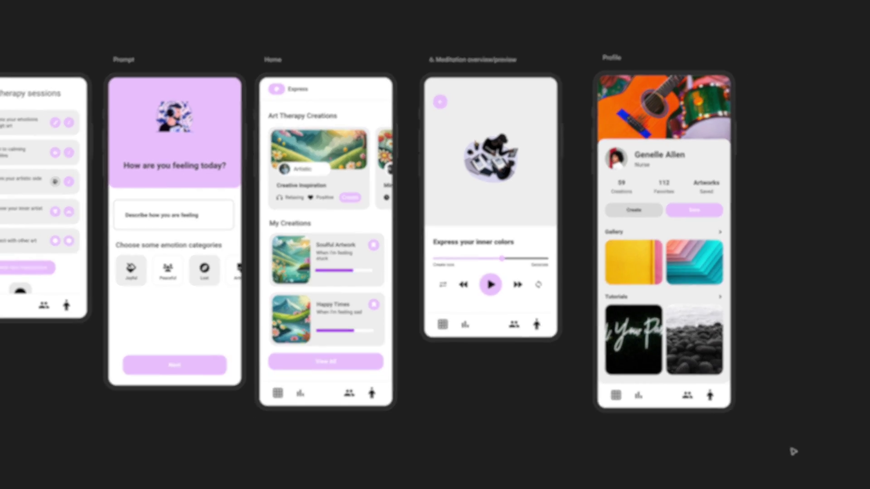
# - Set Autodesigner to generate screens from a screenshot
pyautogui.hscroll(2, 698, 386)
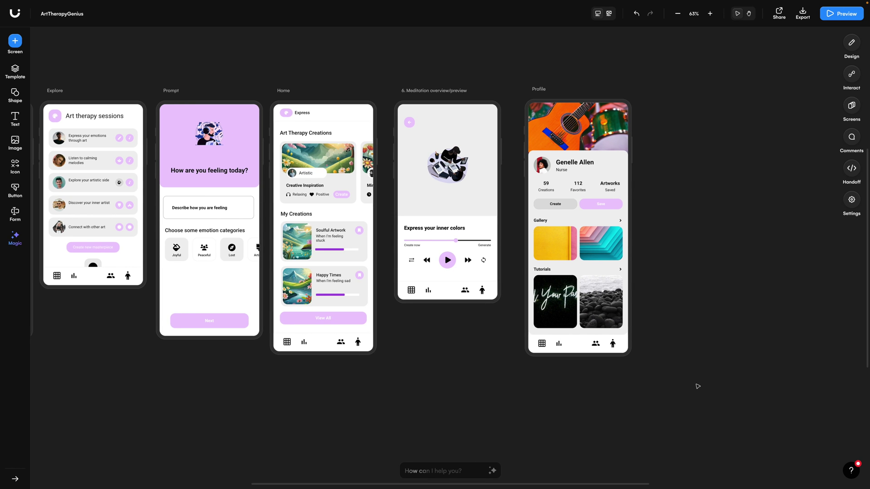
pyautogui.hscroll(2, 698, 386)
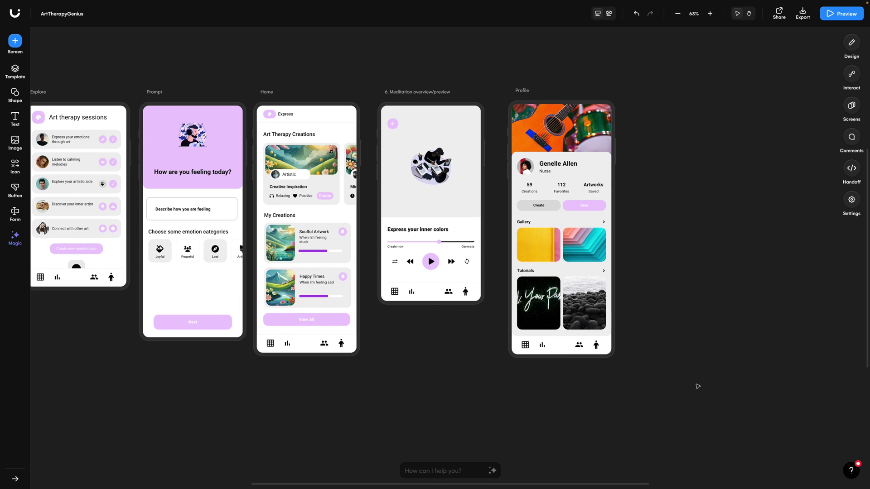
pyautogui.hscroll(3, 698, 386)
pyautogui.hscroll(4, 698, 387)
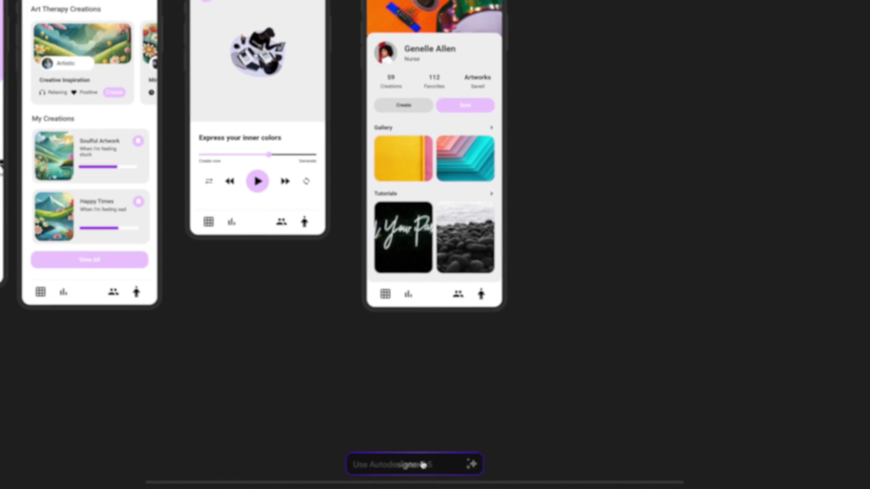
pyautogui.click(421, 465)
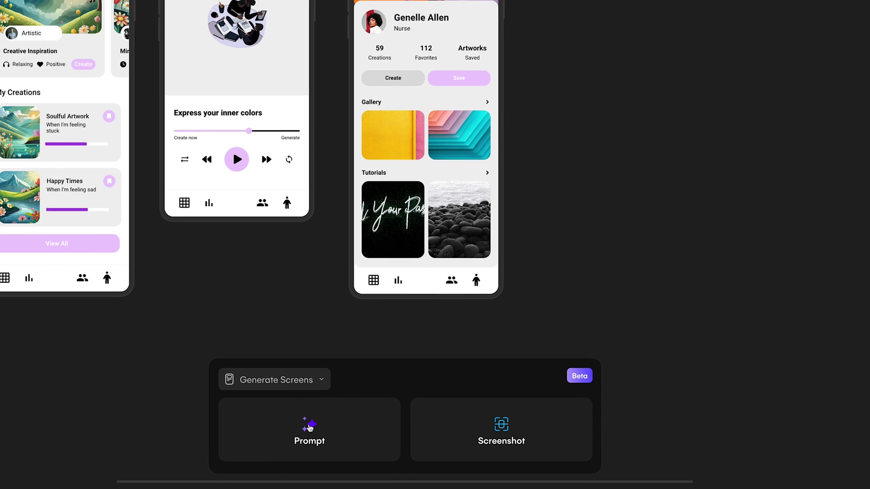
pyautogui.click(297, 379)
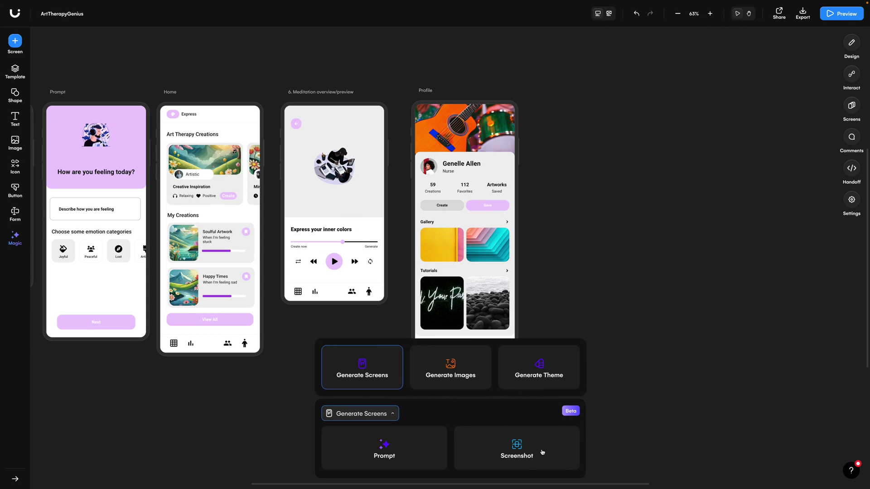
pyautogui.click(542, 452)
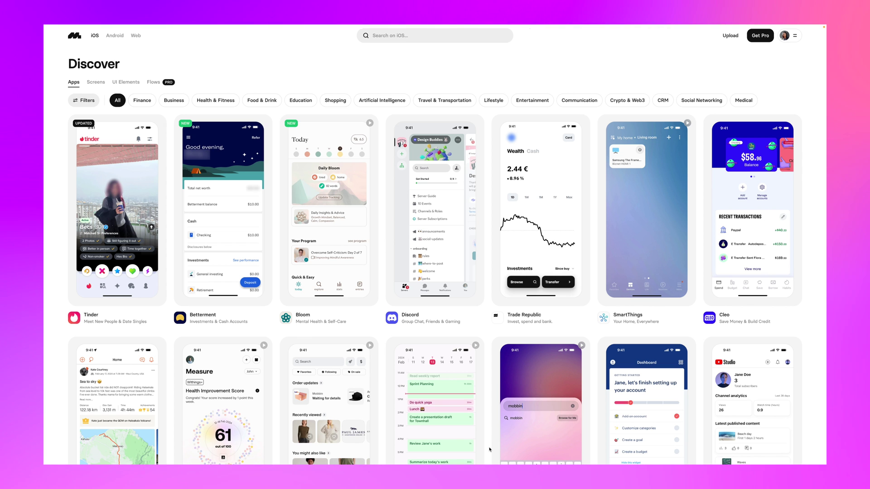
# - Switch to Mobbin, search the iOS designs for "gallery" and copy the Meta Quest Gallery screen
pyautogui.click(400, 40)
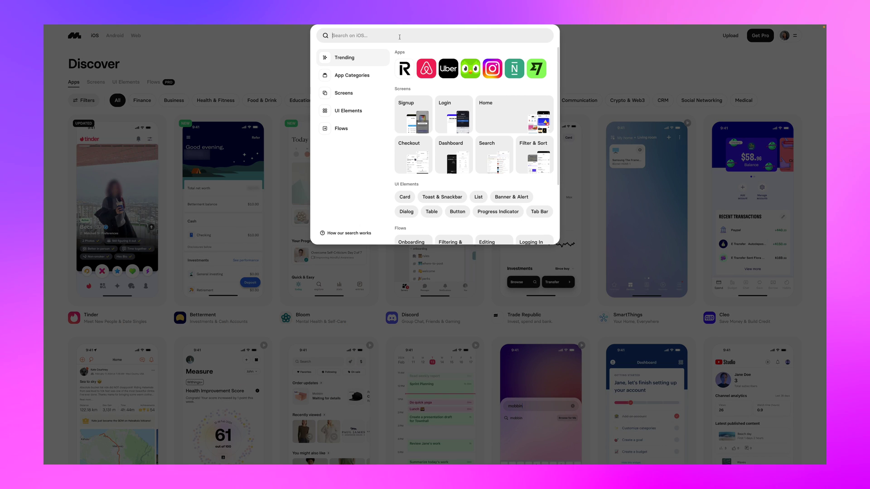
pyautogui.write('gallery')
pyautogui.press('Return')
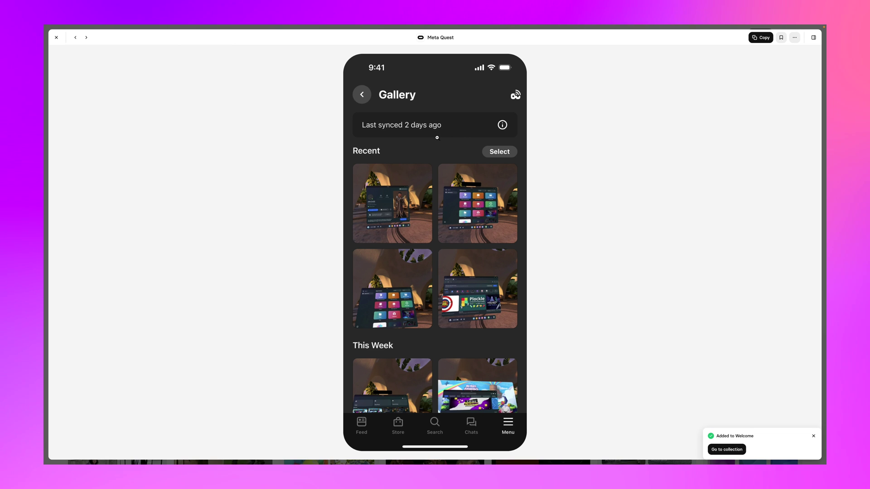
pyautogui.click(761, 37)
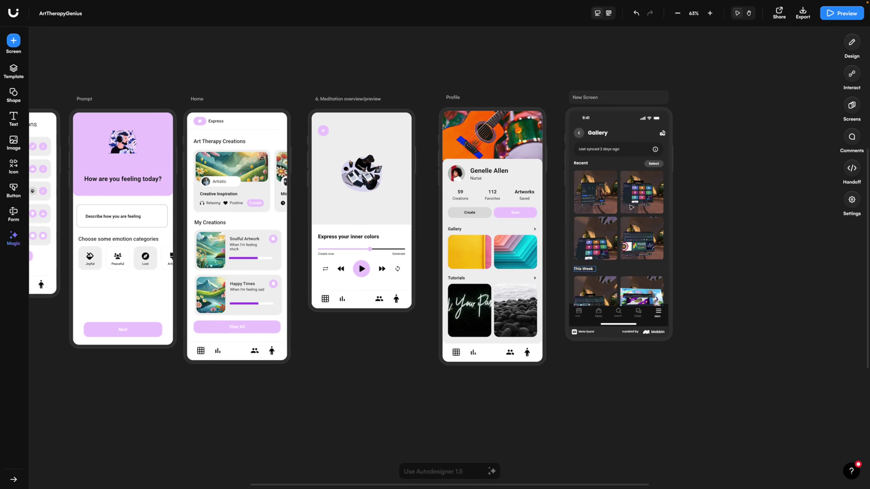
# - Switch to Uizard and apply a theme generated in the Light style from a prompt asking for a light design with light purple matching the screens
pyautogui.click(458, 470)
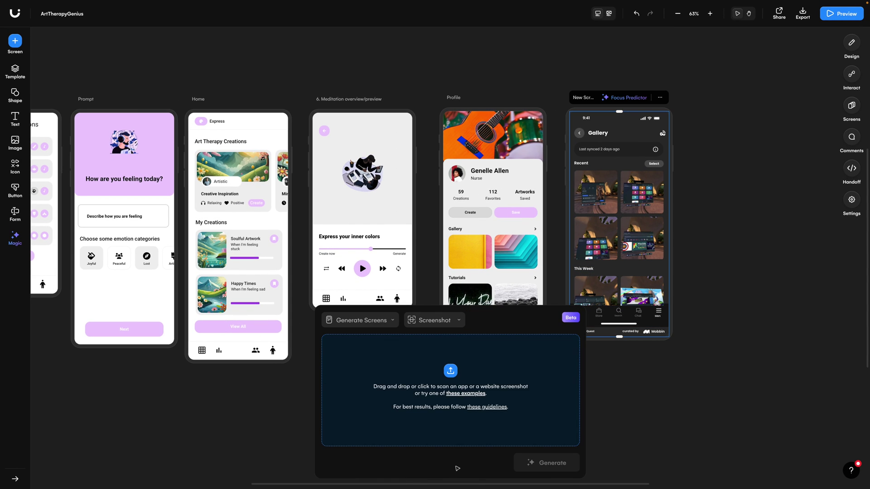
pyautogui.click(387, 321)
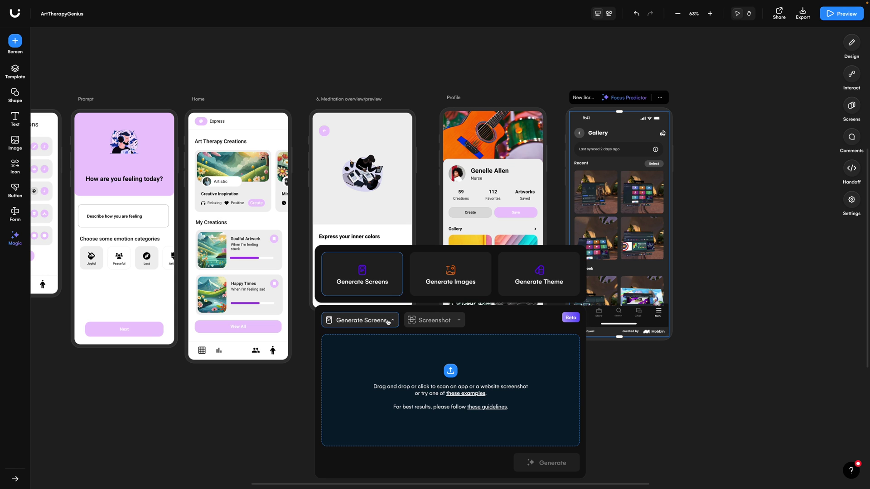
pyautogui.click(547, 279)
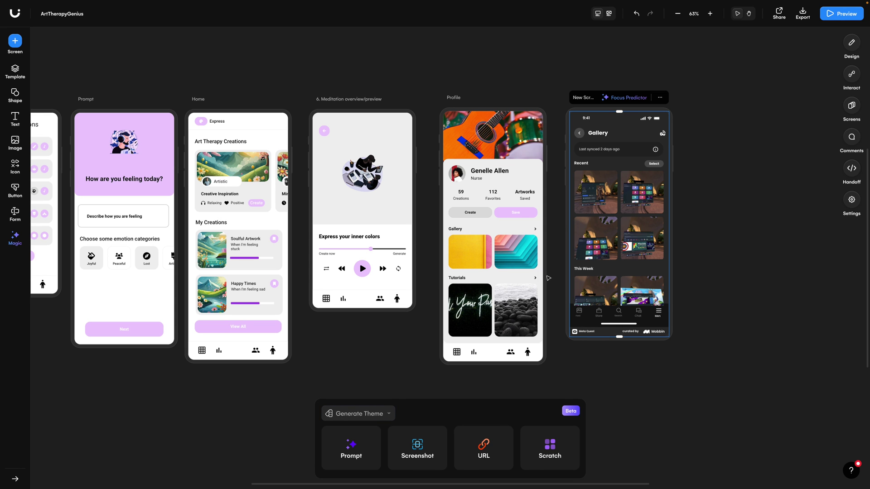
pyautogui.click(363, 462)
pyautogui.click(333, 424)
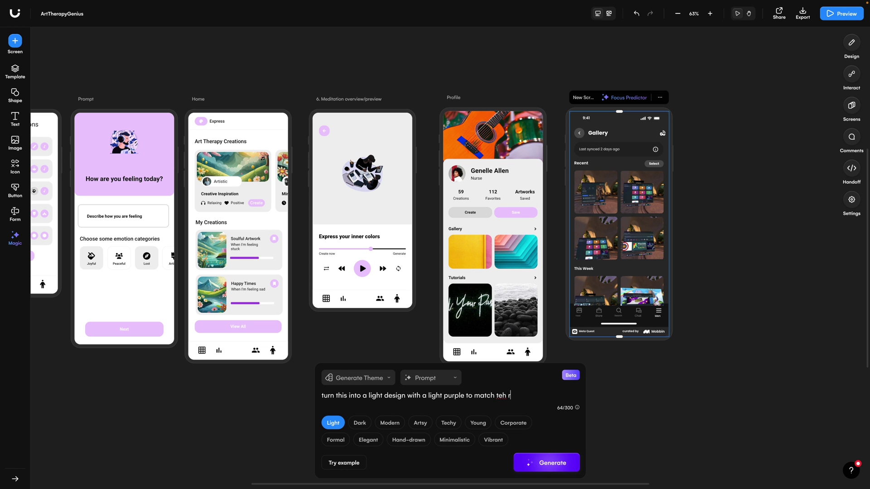
pyautogui.write('creens')
pyautogui.click(547, 463)
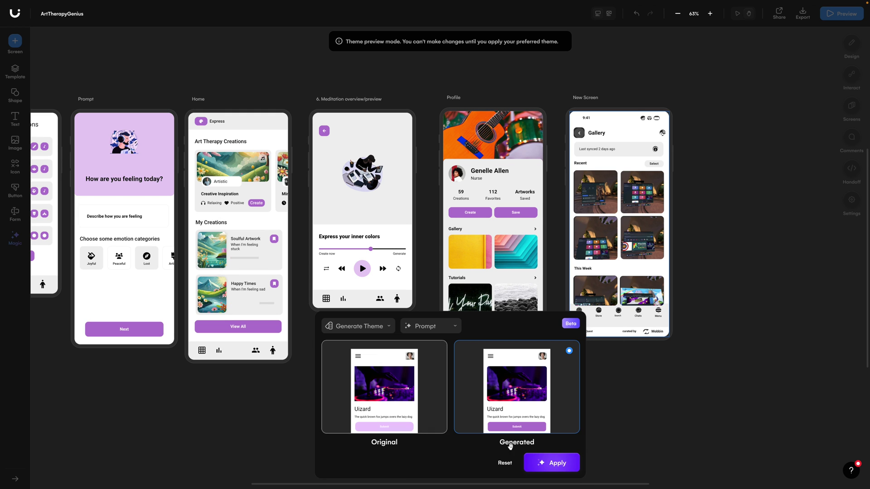
pyautogui.click(556, 463)
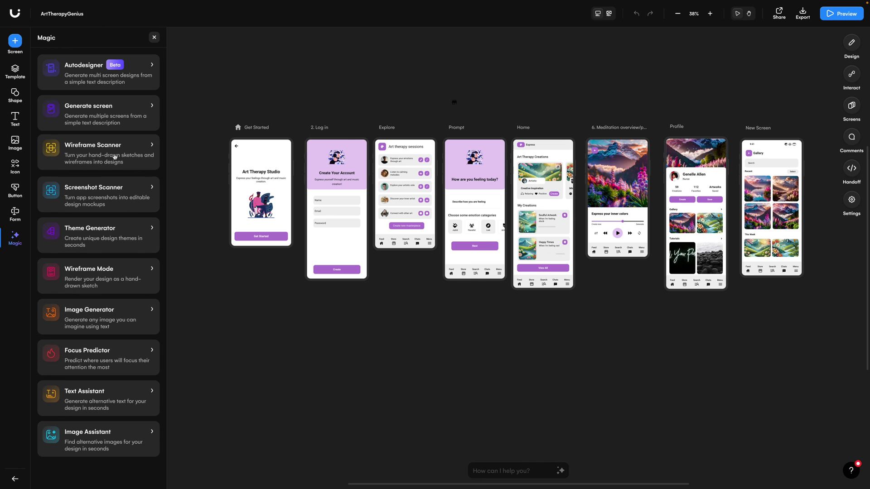
# - Render all the screens as hand-drawn sketches with Wireframe Mode and restore the styled design
pyautogui.click(107, 279)
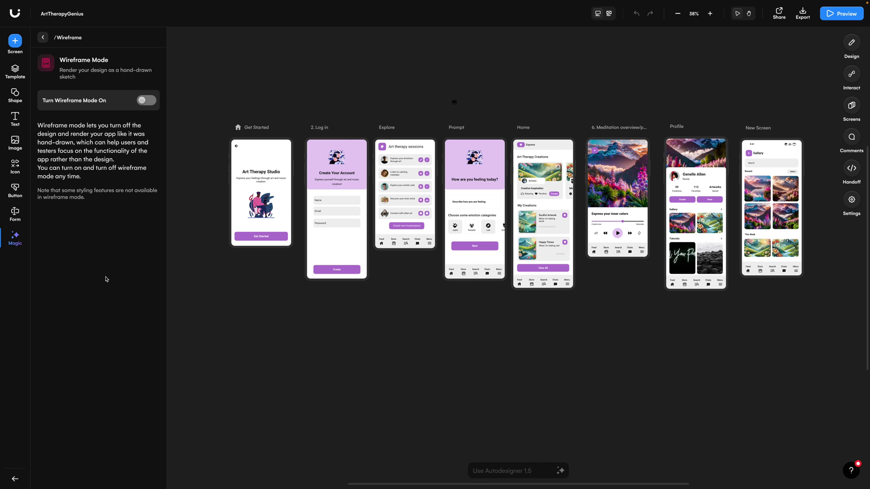
pyautogui.click(149, 101)
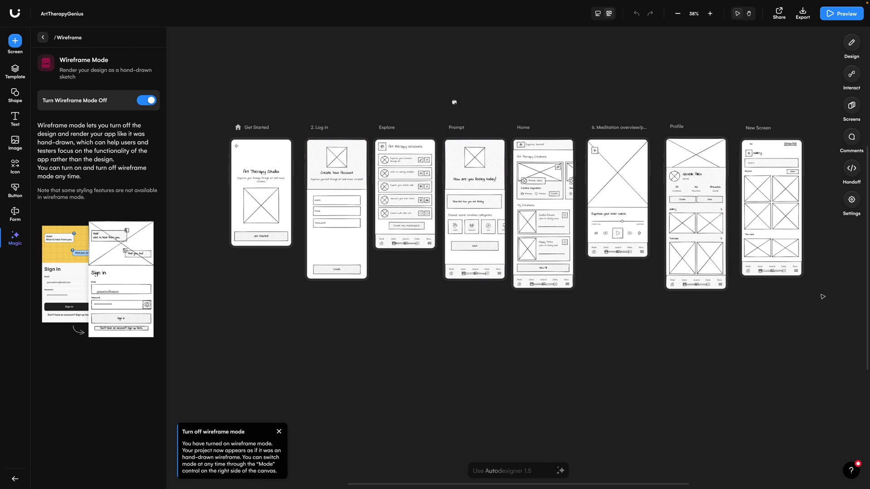
pyautogui.click(146, 101)
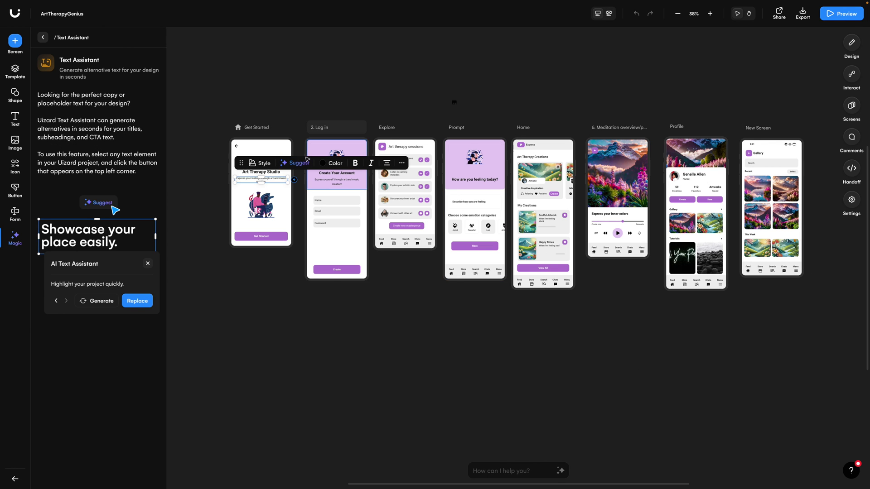
# - Replace the subtitle on the Get Started screen with the suggested text "Unleash your emotions through art and music creation."
pyautogui.click(300, 163)
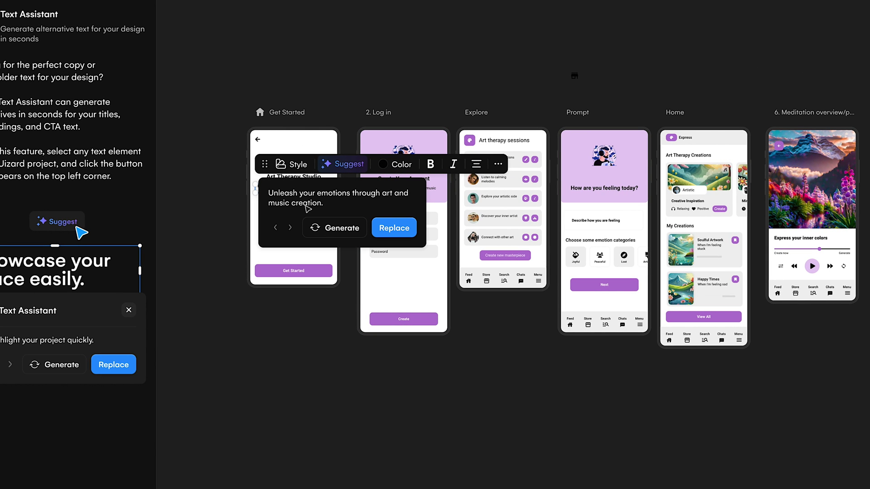
pyautogui.click(393, 228)
pyautogui.click(332, 62)
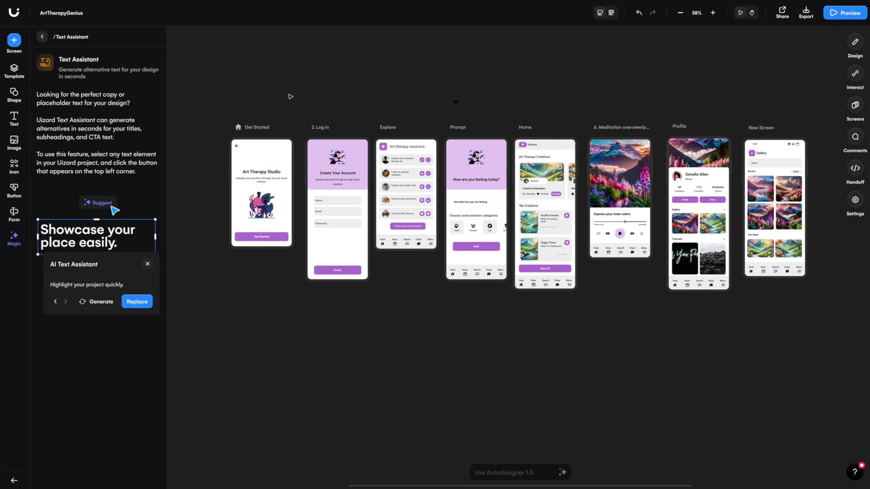